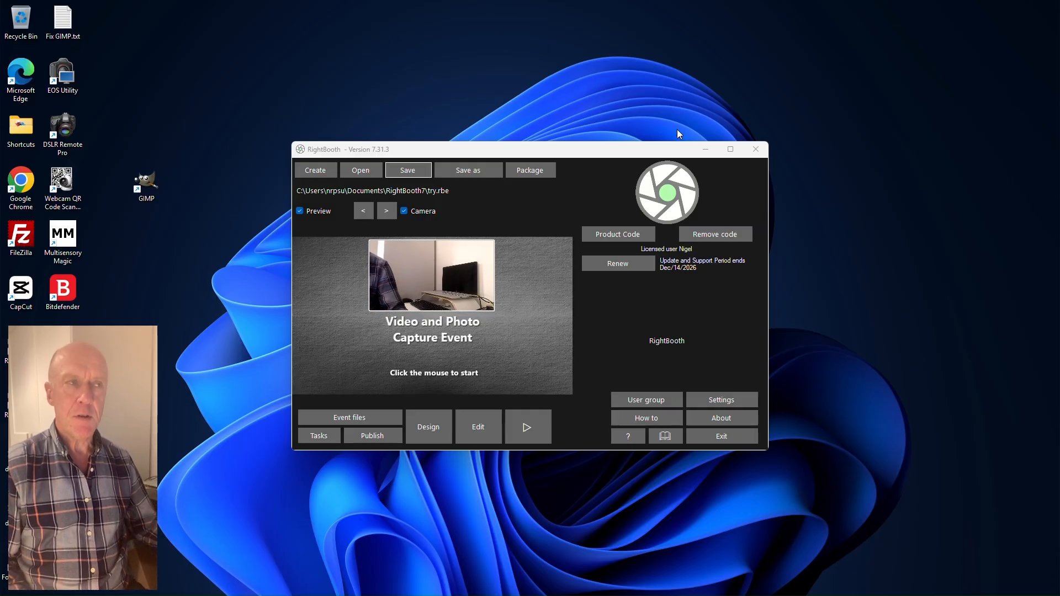
- Review which recording types are enabled in the event's design, and close the designer without changes
{"action": "left_click", "coordinate": [432, 427]}
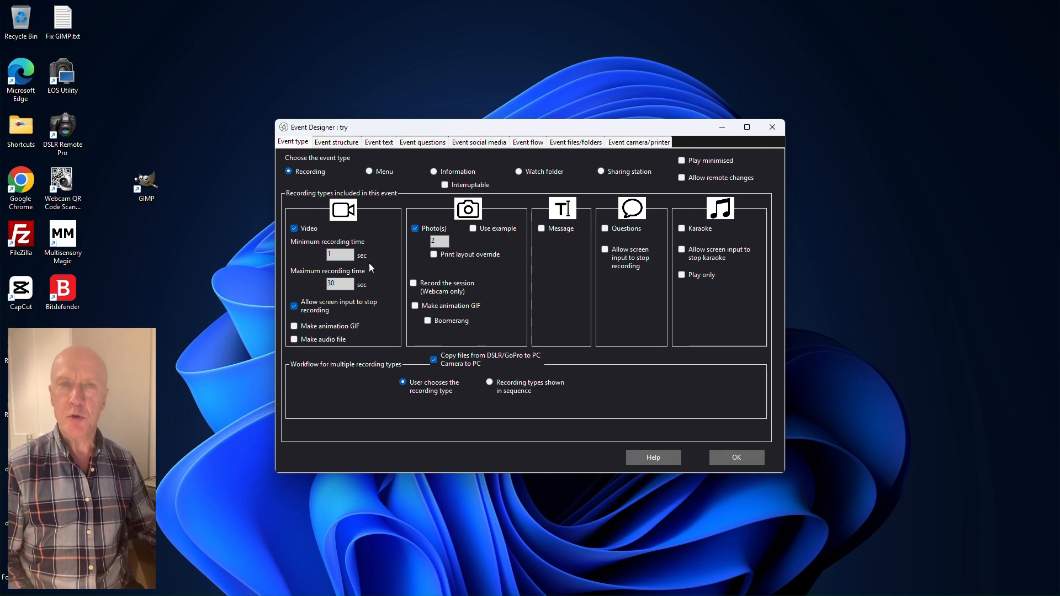
{"action": "left_click", "coordinate": [736, 461]}
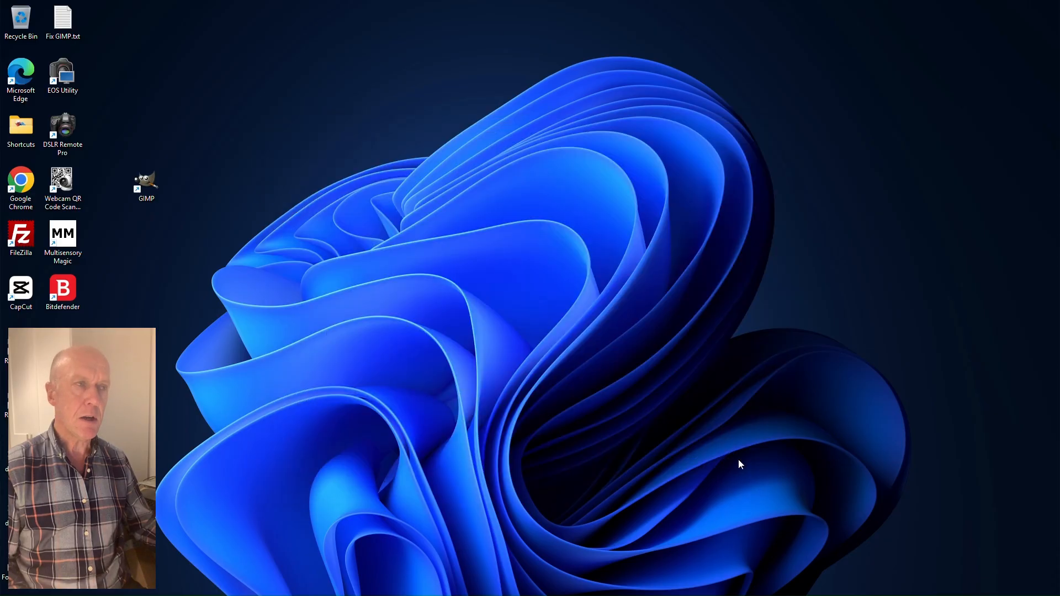
- Add a screen named Before photo to the event and place it directly after the Choose recording screen
{"action": "left_click", "coordinate": [484, 431]}
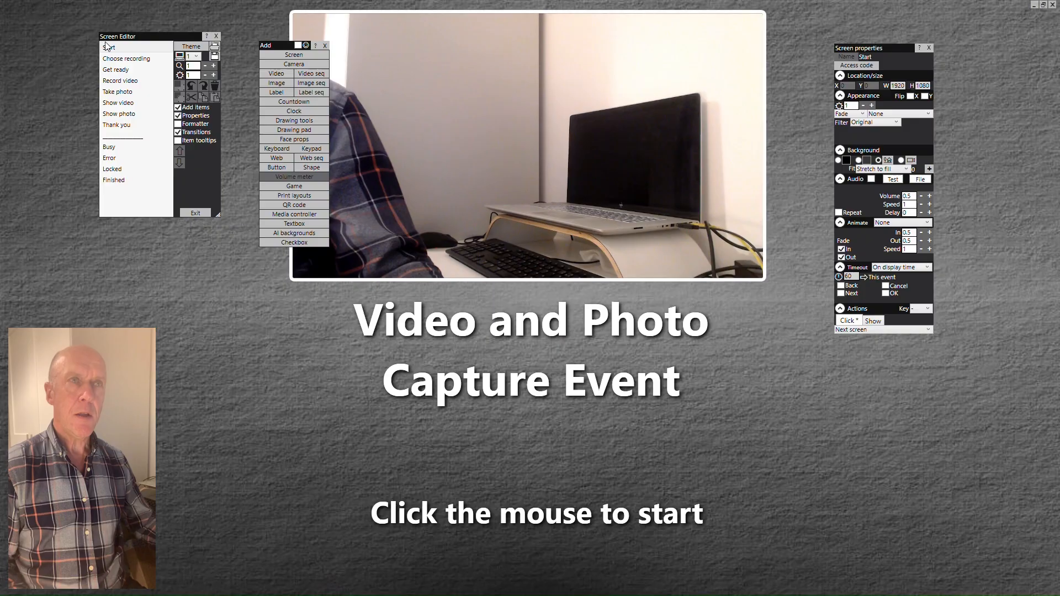
{"action": "left_click", "coordinate": [136, 60]}
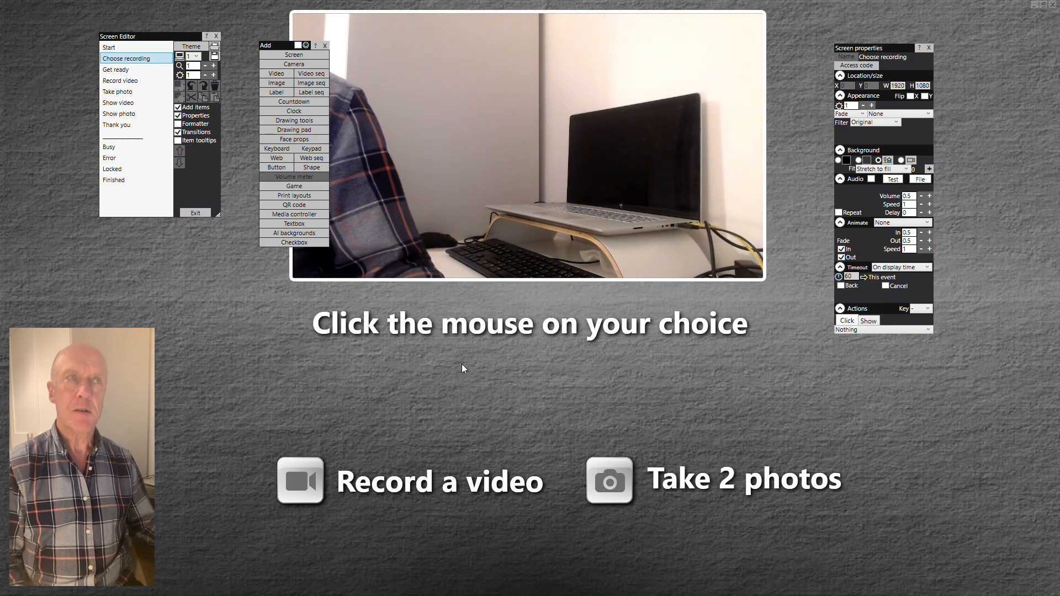
{"action": "left_click", "coordinate": [302, 59]}
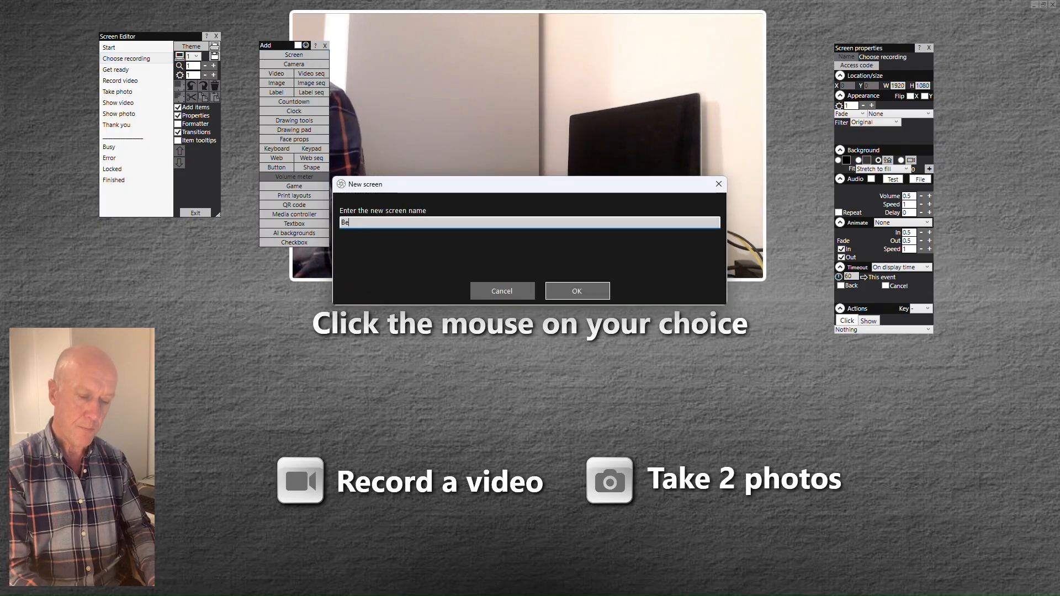
{"action": "type", "text": "Before photo"}
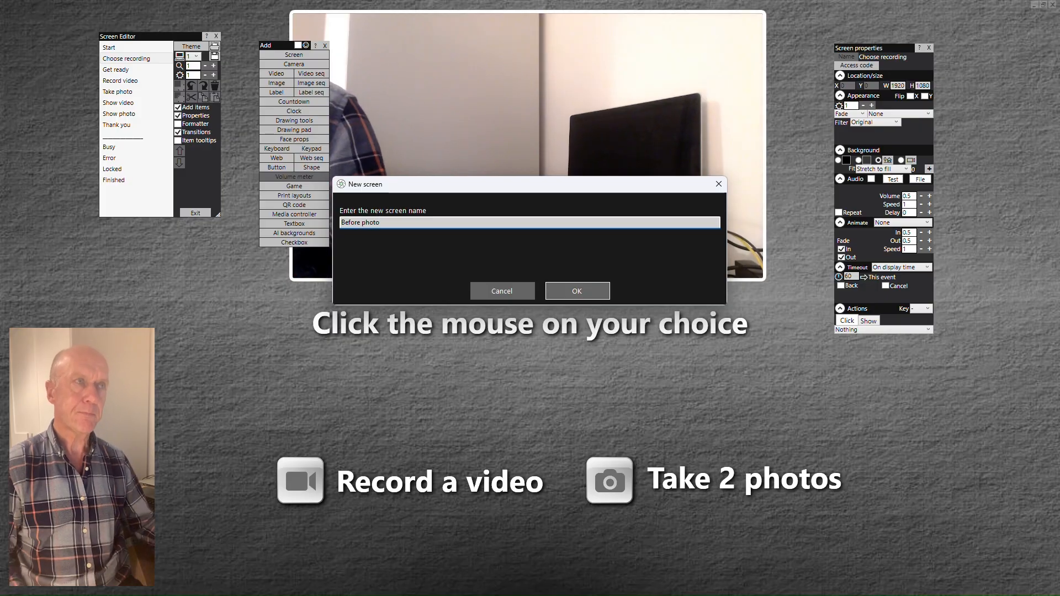
{"action": "left_click", "coordinate": [595, 297]}
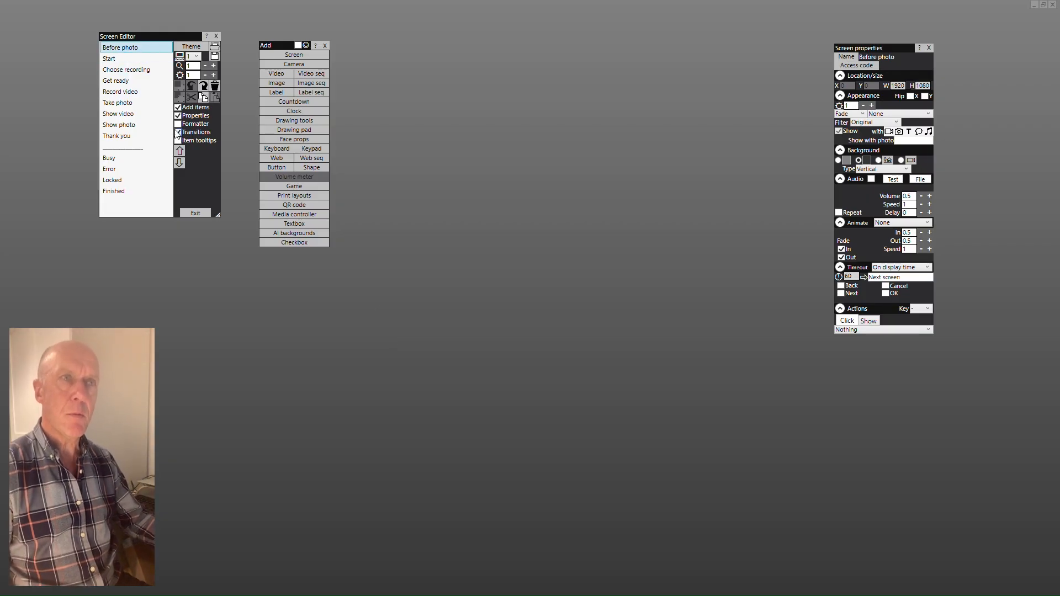
{"action": "left_click", "coordinate": [181, 166]}
{"action": "left_click", "coordinate": [181, 164]}
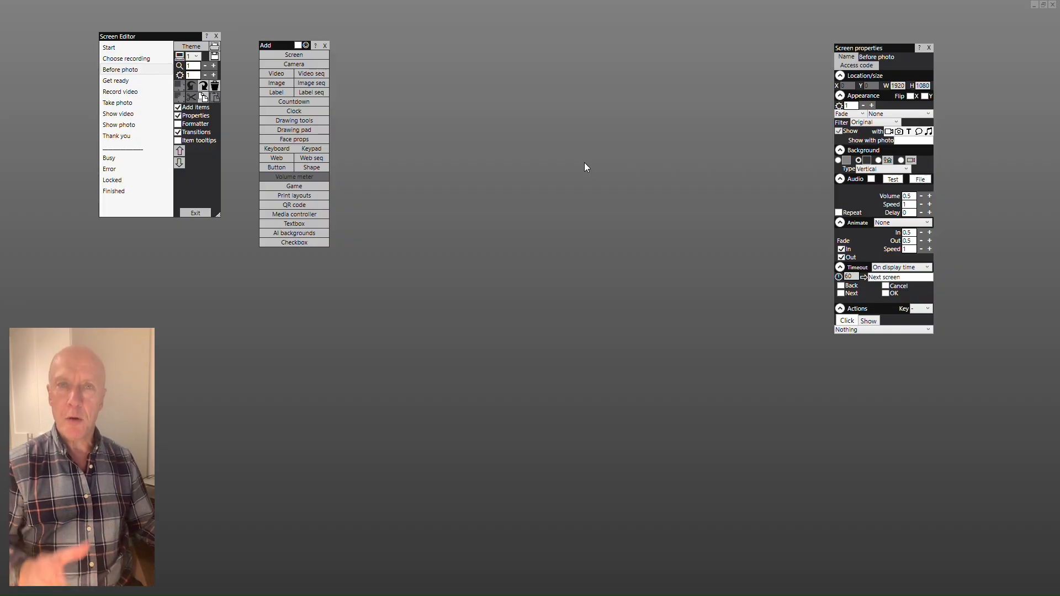
- Give the Before photo screen the Happy Birthday video background, shown only with photos and timing out on screen video
{"action": "left_click", "coordinate": [911, 161]}
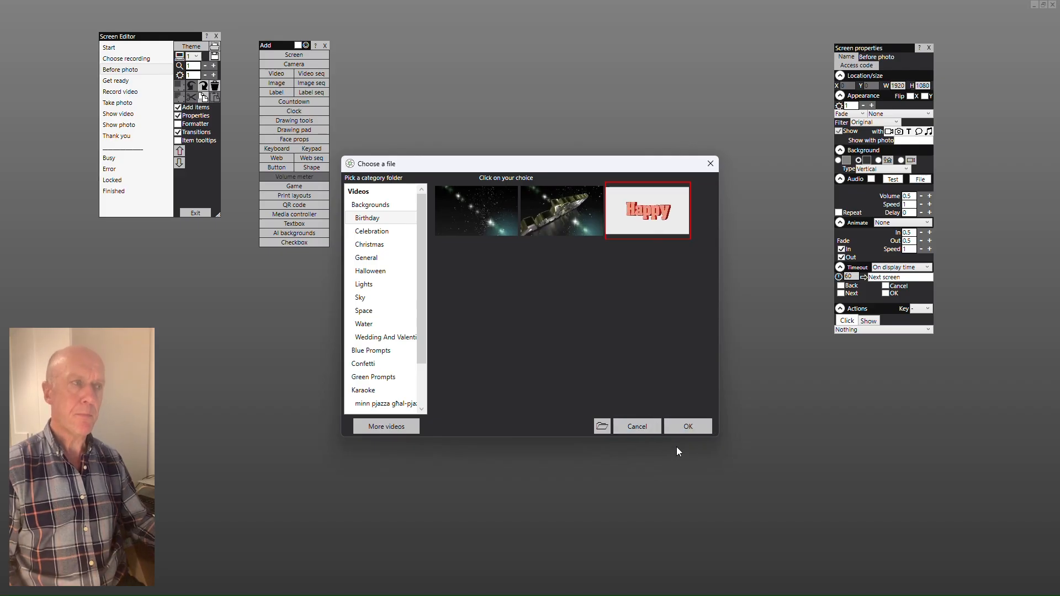
{"action": "left_click", "coordinate": [688, 427]}
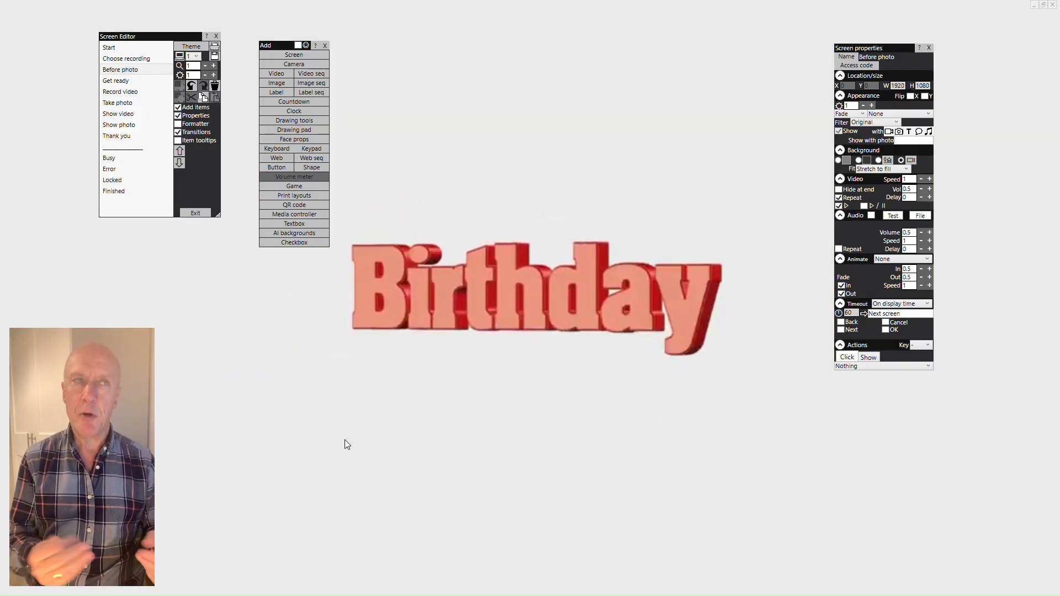
{"action": "left_click", "coordinate": [903, 307]}
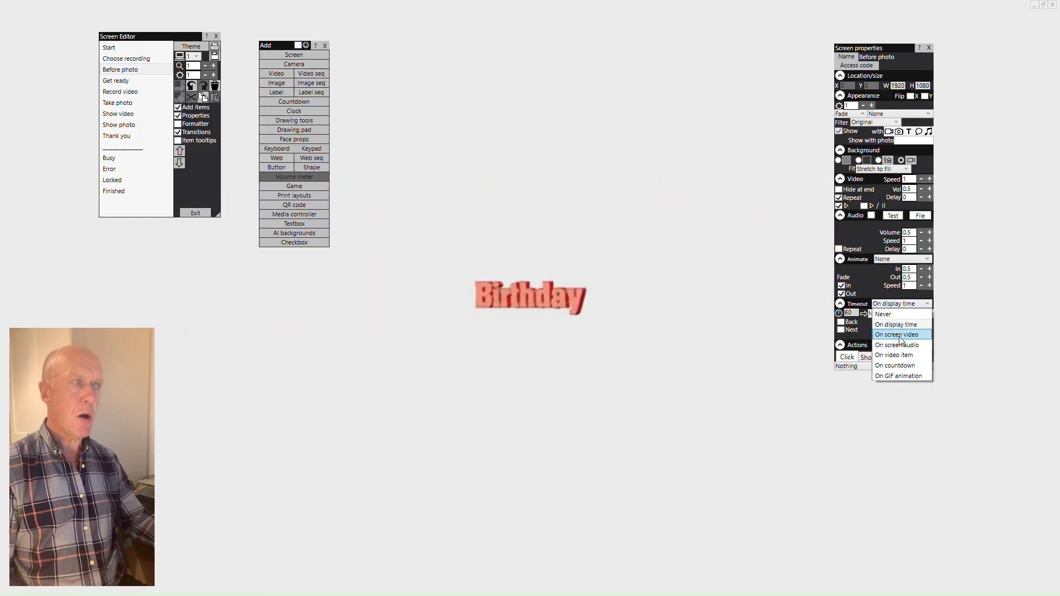
{"action": "left_click", "coordinate": [899, 336]}
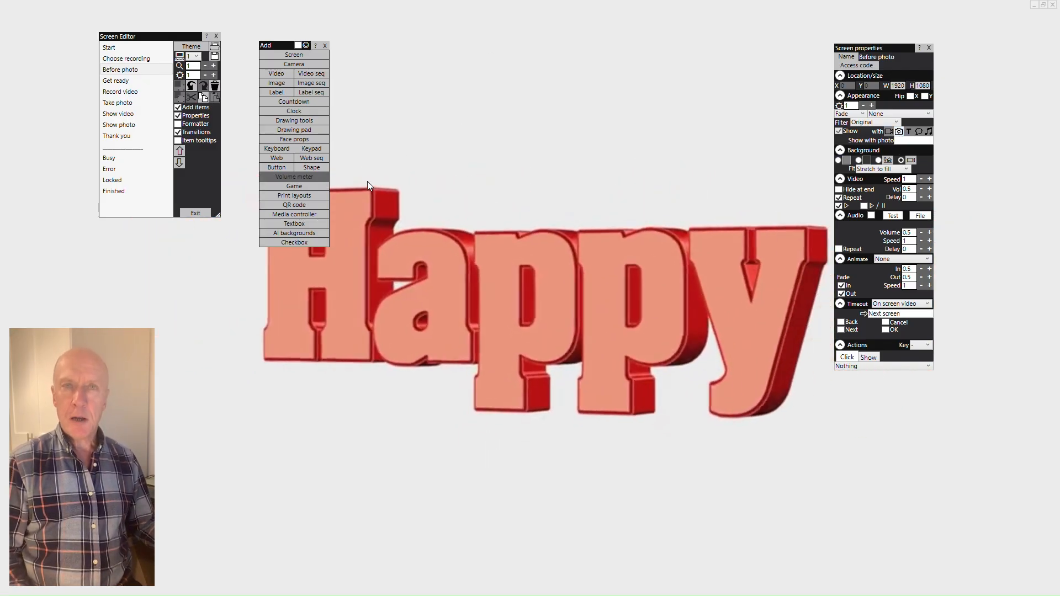
- Add a camera item to the Before photo screen and shrink it to 450 by 312
{"action": "left_click", "coordinate": [295, 65]}
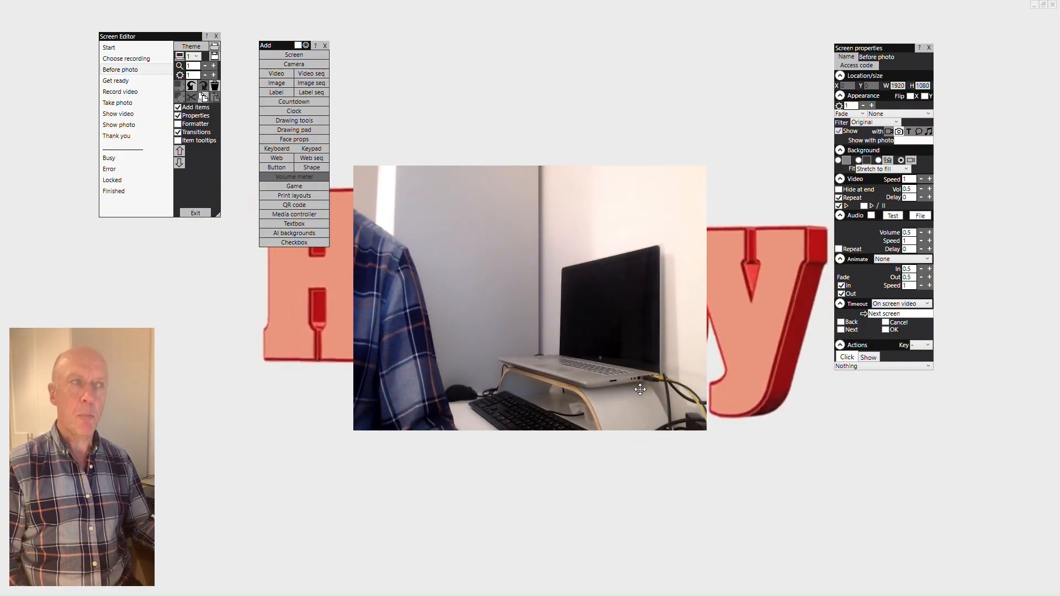
{"action": "left_click", "coordinate": [686, 430]}
{"action": "left_click_drag", "start_coordinate": [712, 437], "coordinate": [607, 339]}
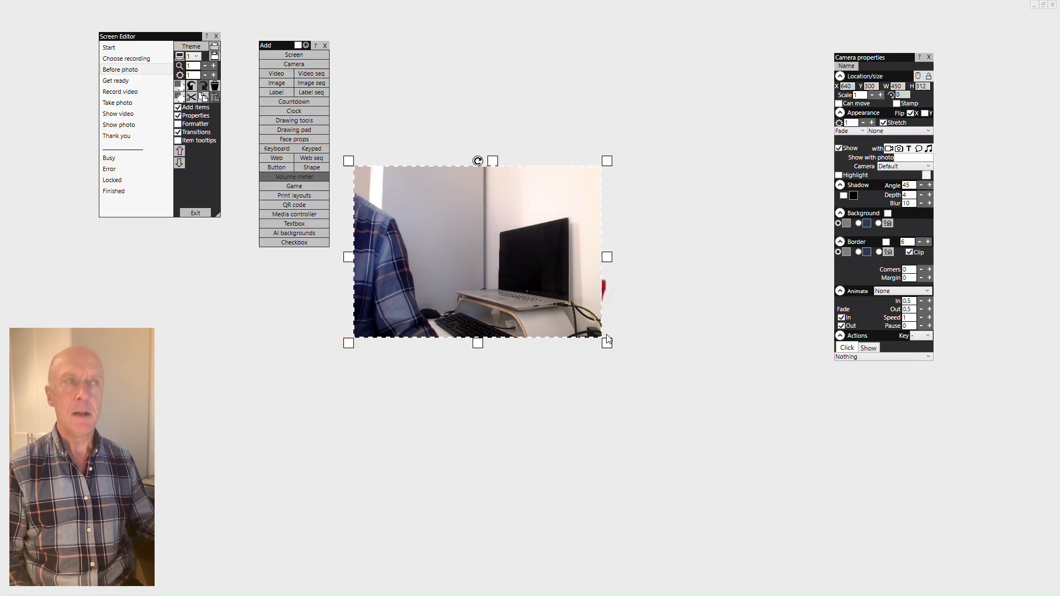
{"action": "left_click_drag", "start_coordinate": [494, 240], "coordinate": [513, 255]}
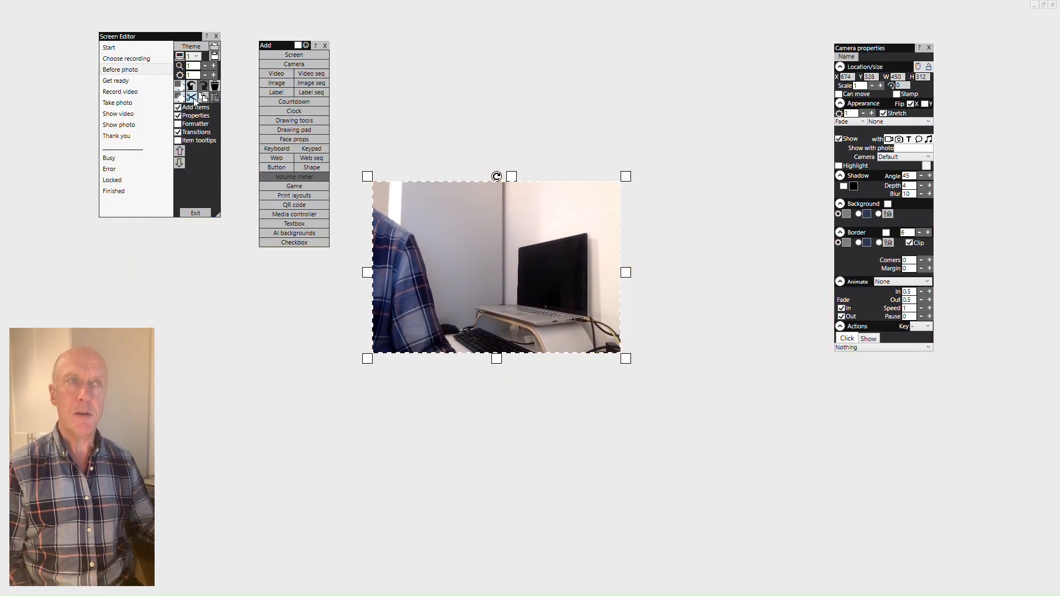
- Move the camera item completely outside the Before photo screen, above its upper edge at X 1157, Y -344
{"action": "left_click", "coordinate": [205, 65]}
{"action": "left_click", "coordinate": [205, 66]}
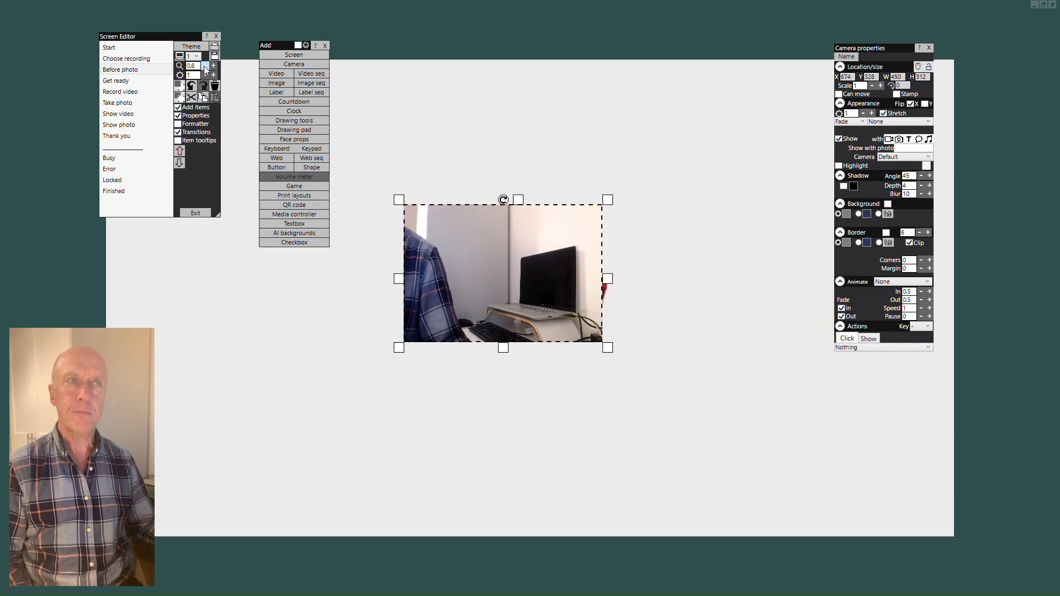
{"action": "left_click", "coordinate": [205, 66]}
{"action": "left_click", "coordinate": [204, 65]}
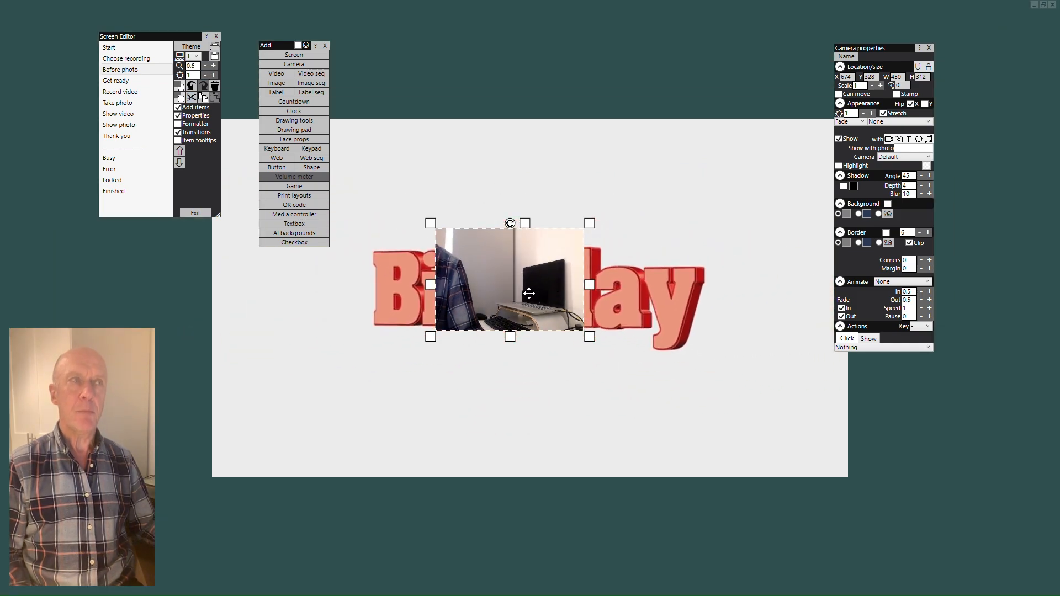
{"action": "left_click_drag", "start_coordinate": [527, 294], "coordinate": [689, 72]}
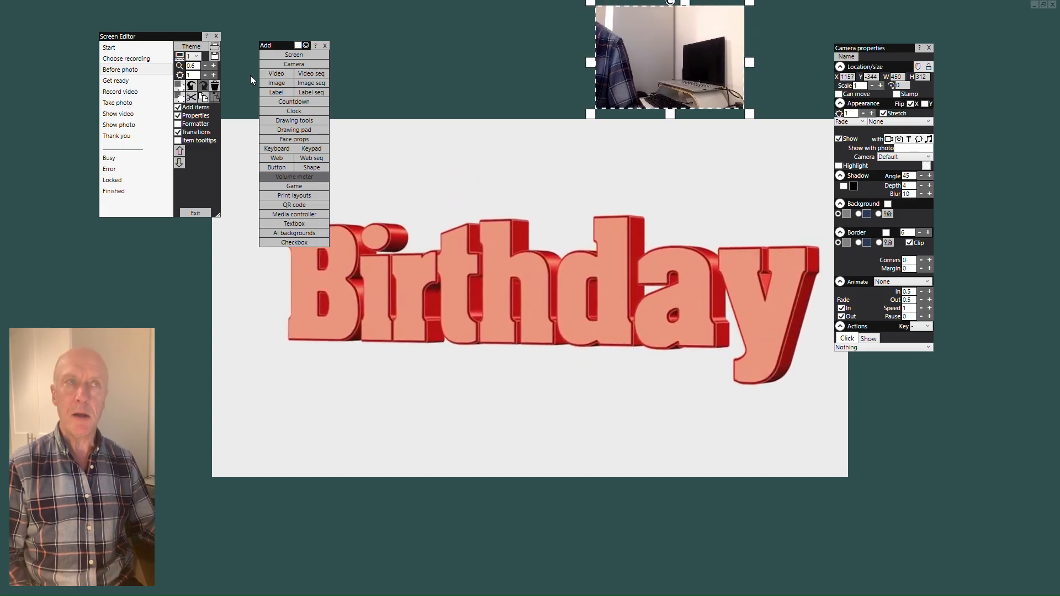
{"action": "left_click", "coordinate": [213, 66]}
{"action": "left_click", "coordinate": [214, 65]}
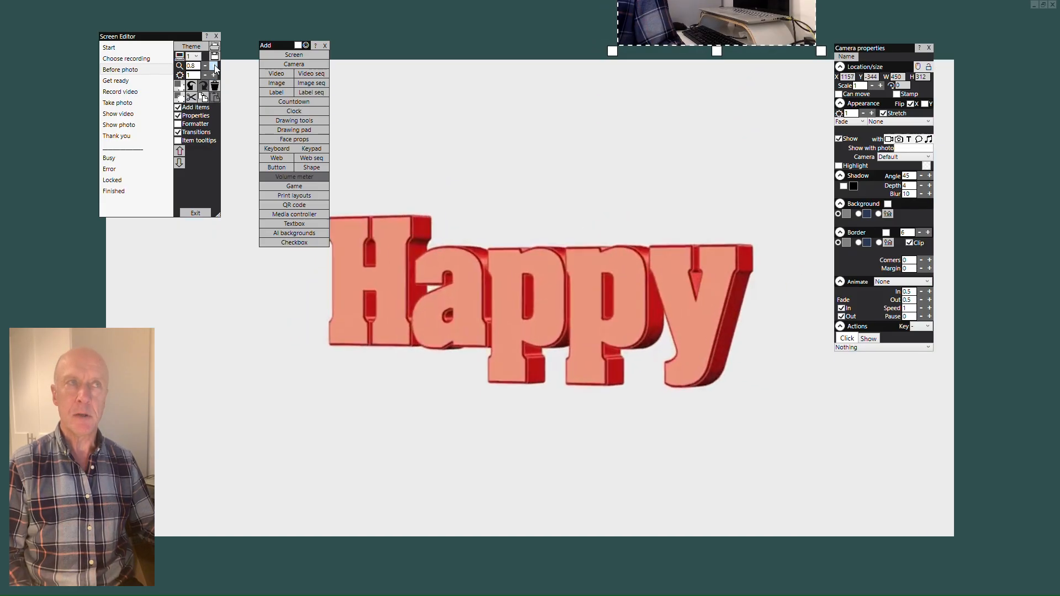
{"action": "left_click", "coordinate": [214, 66]}
{"action": "left_click", "coordinate": [214, 66]}
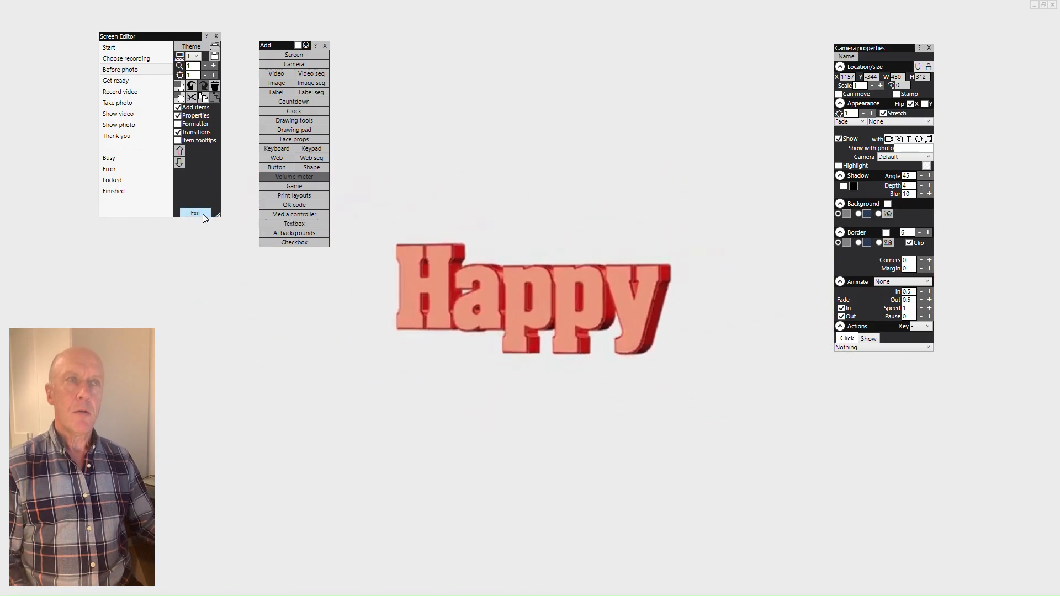
- Leave the screen editor and play the event full screen, testing the Take 2 photos choice
{"action": "left_click", "coordinate": [207, 214]}
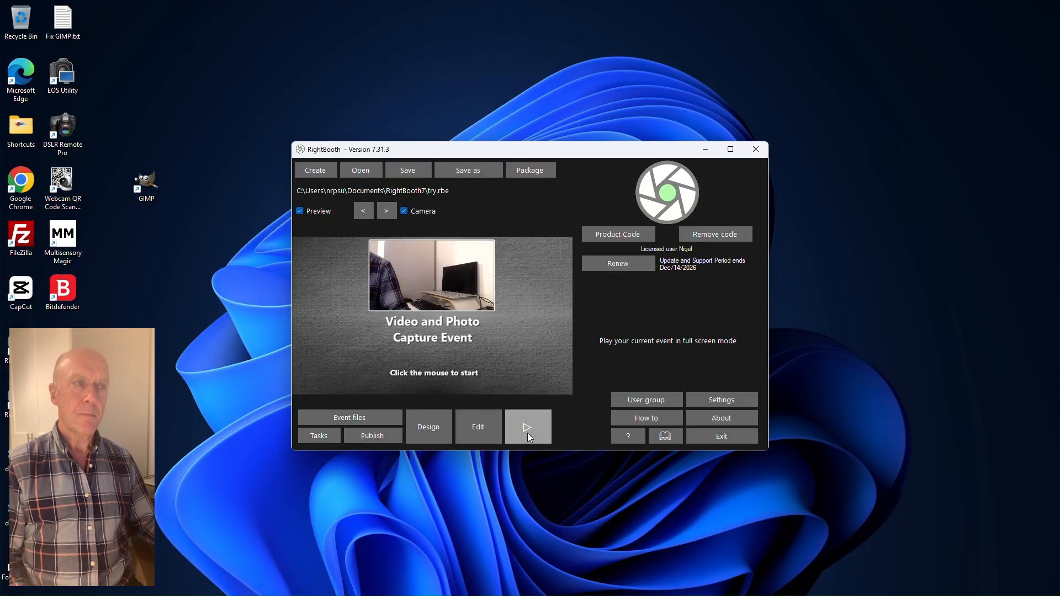
{"action": "left_click", "coordinate": [528, 433]}
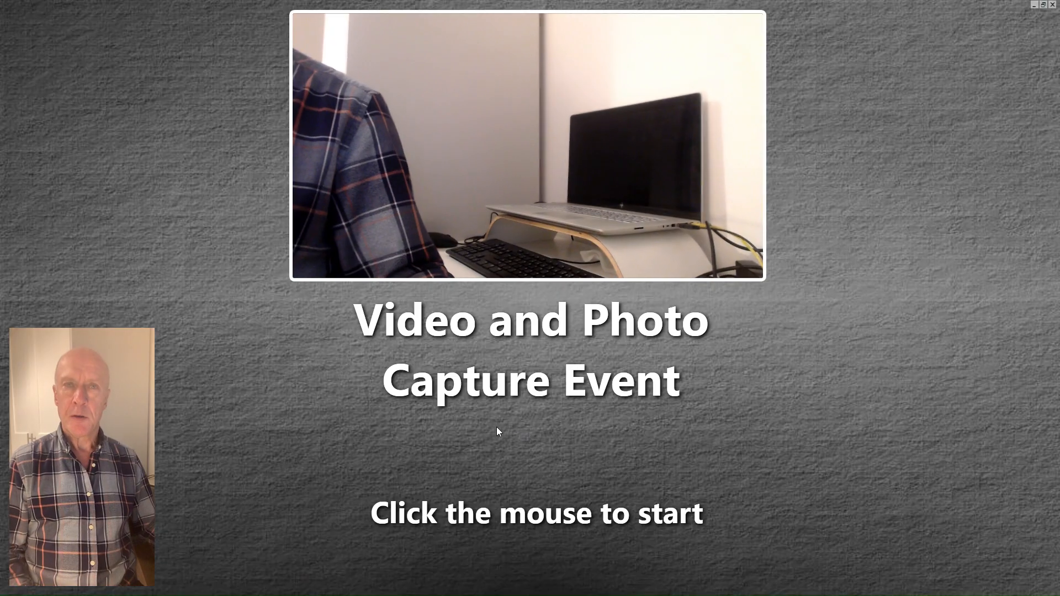
{"action": "left_click", "coordinate": [558, 437]}
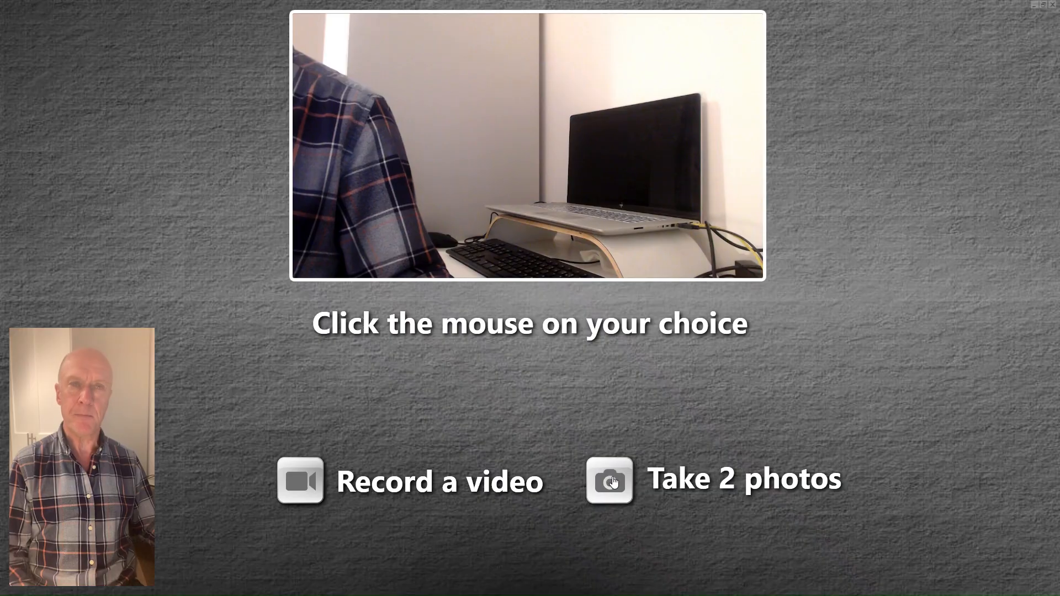
{"action": "left_click", "coordinate": [612, 482]}
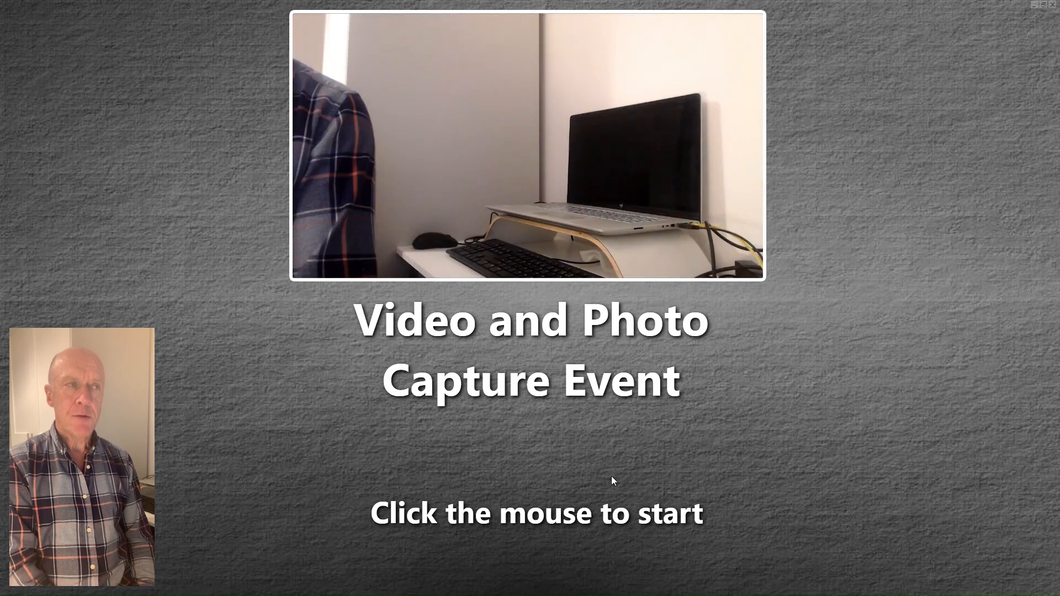
- Test the Record a video choice, finishing the recording early, and exit the event playback
{"action": "left_click", "coordinate": [539, 439]}
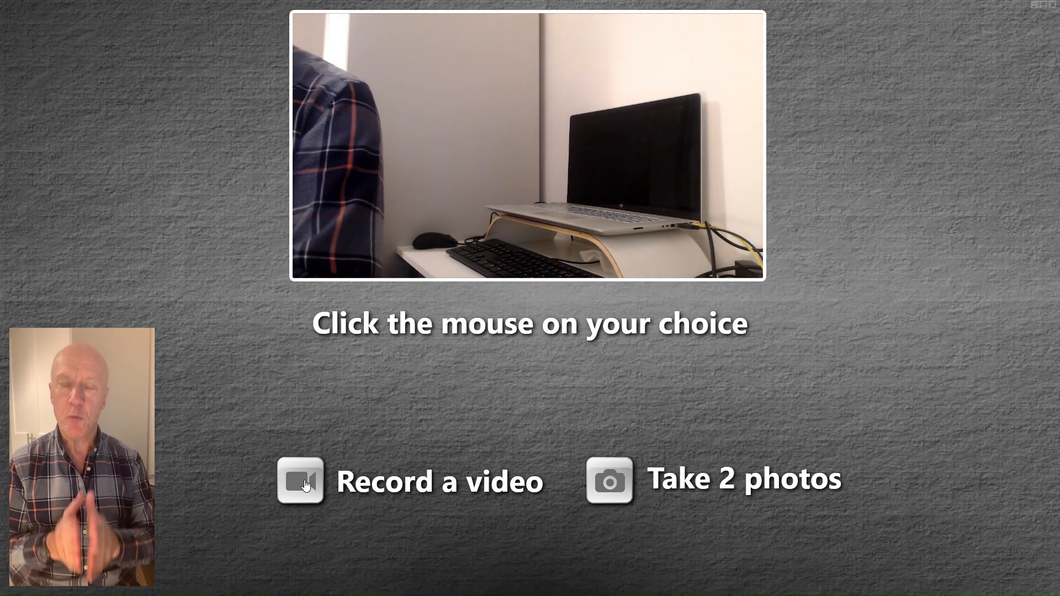
{"action": "left_click", "coordinate": [303, 486]}
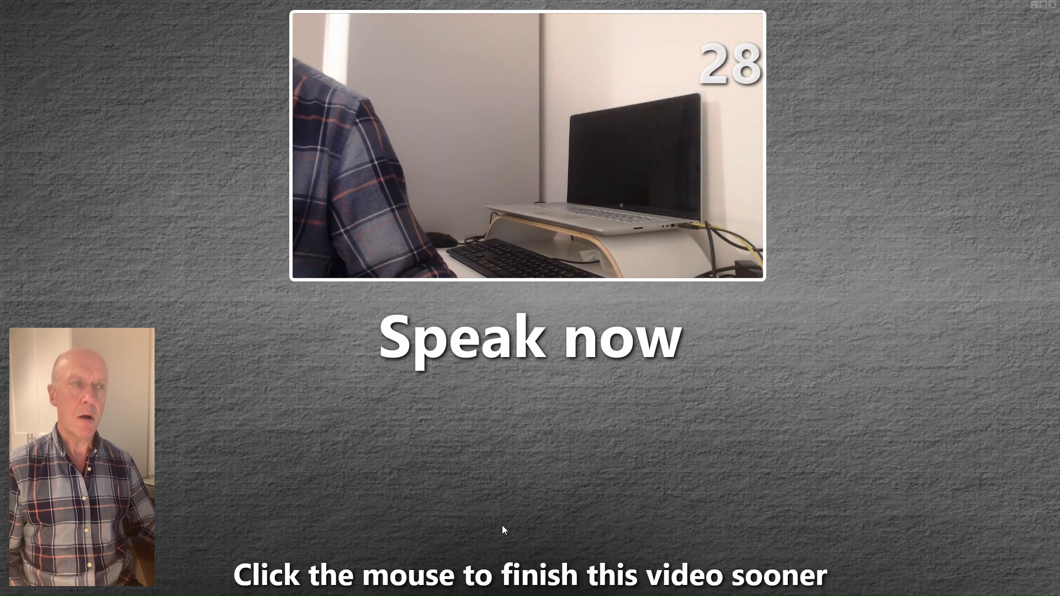
{"action": "left_click", "coordinate": [499, 519]}
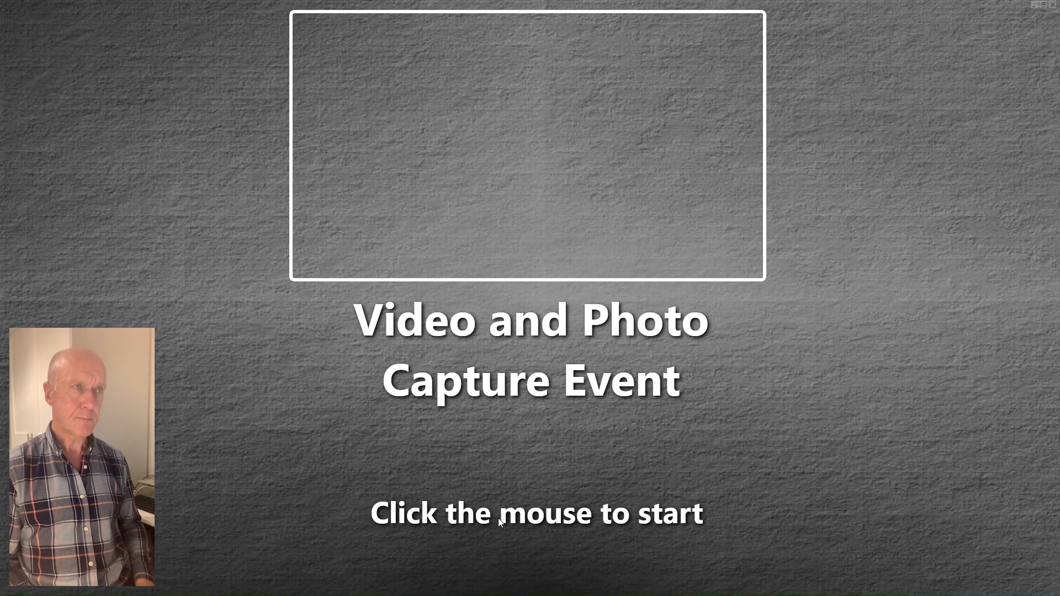
{"action": "key", "text": "Escape"}
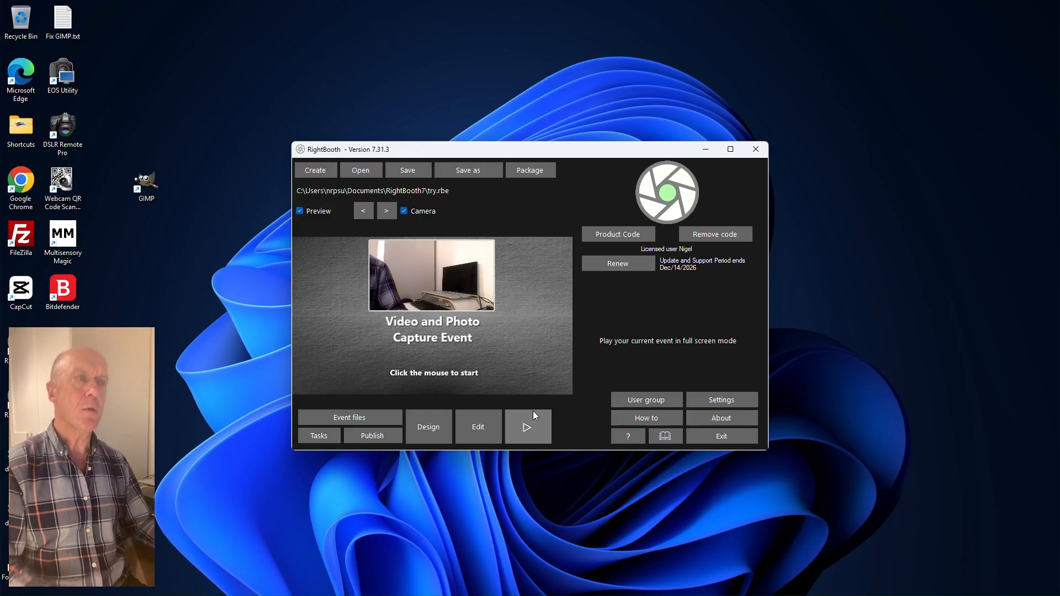
- Reopen the event's screens for editing and add a new screen named Before video
{"action": "left_click", "coordinate": [475, 428]}
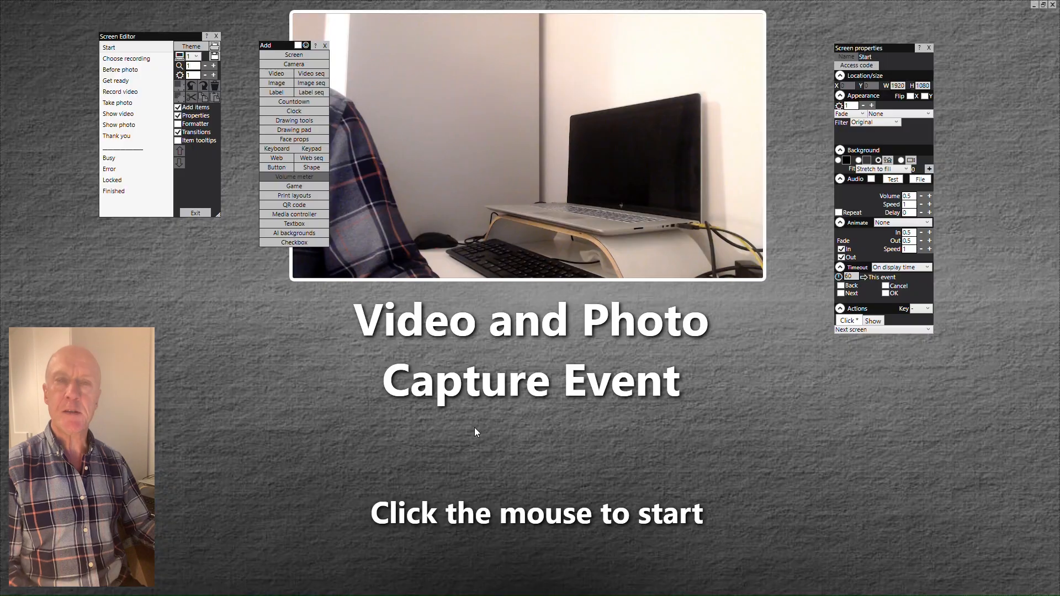
{"action": "left_click", "coordinate": [285, 56]}
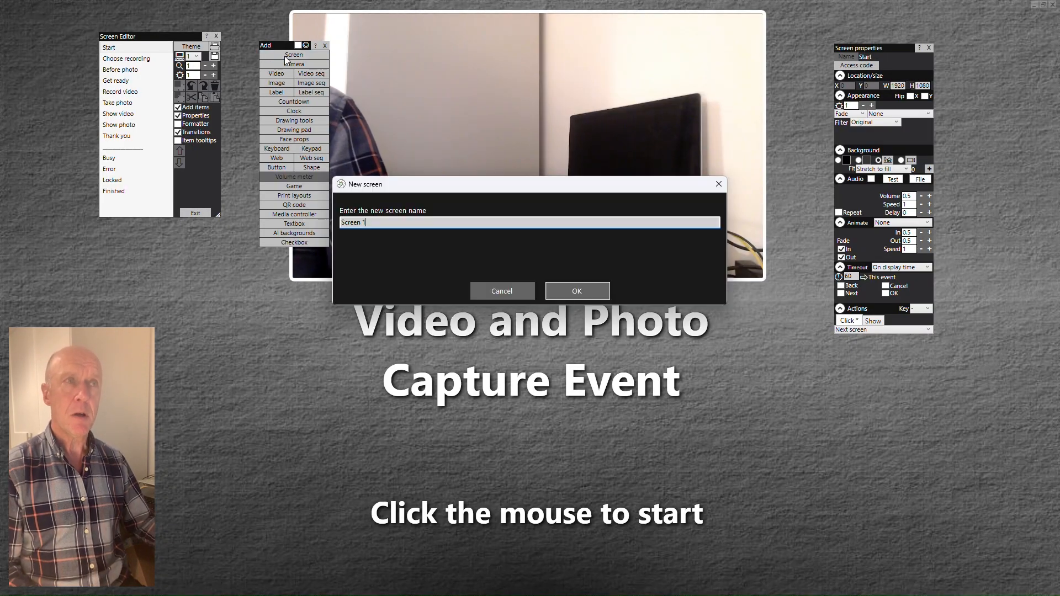
{"action": "key", "text": "BackSpace"}
{"action": "key", "text": "BackSpace"}
{"action": "key", "text": "BackSpace"}
{"action": "key", "text": "BackSpace"}
{"action": "key", "text": "BackSpace"}
{"action": "key", "text": "BackSpace"}
{"action": "key", "text": "BackSpace"}
{"action": "key", "text": "BackSpace"}
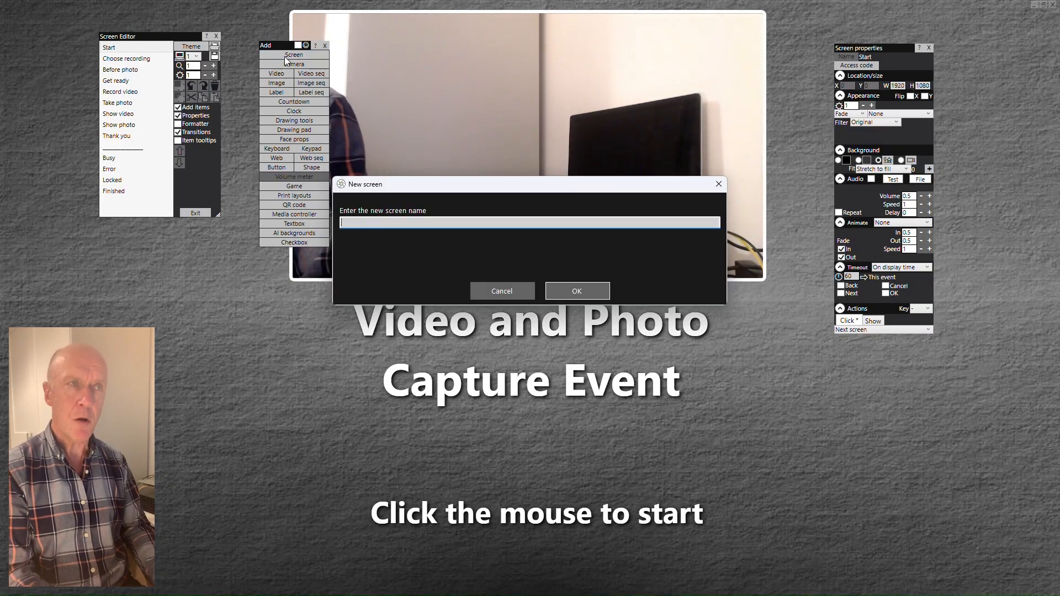
{"action": "type", "text": "Before v"}
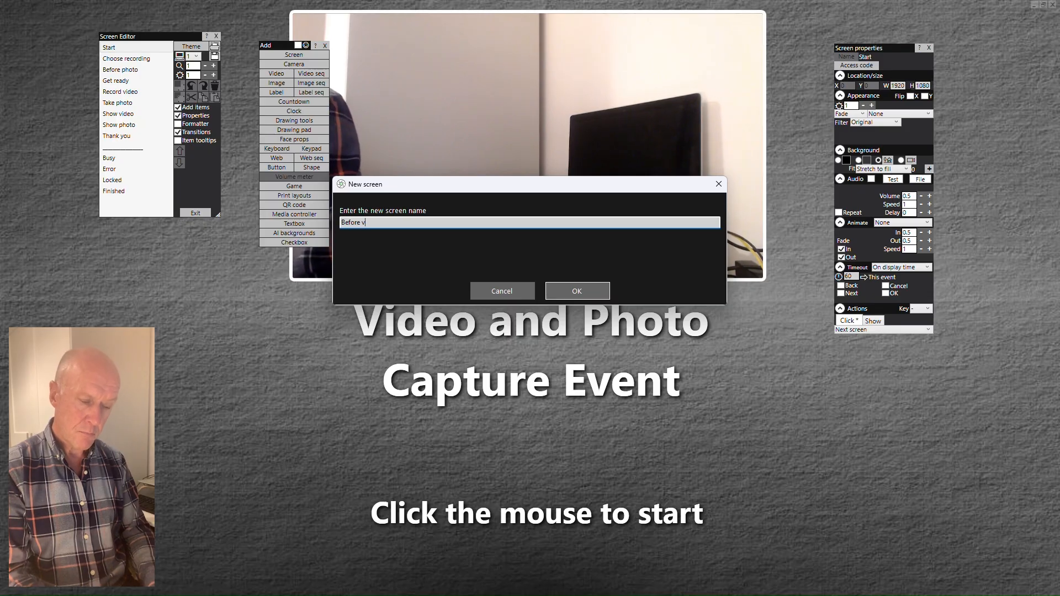
{"action": "type", "text": "ideo"}
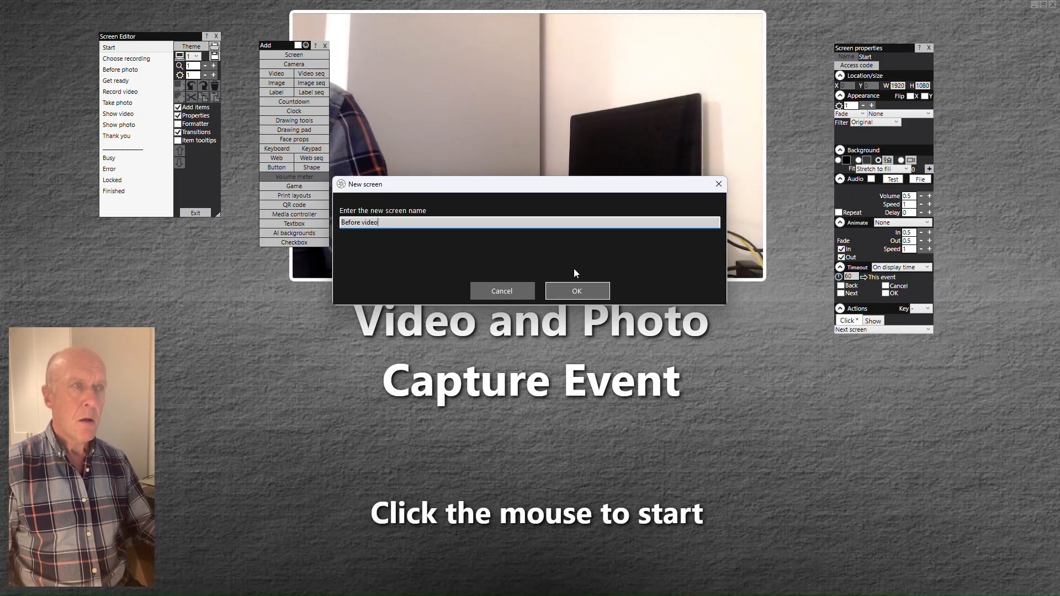
{"action": "left_click", "coordinate": [586, 288]}
- Move the Before video screen down the screen order so it sits directly after Choose recording
{"action": "left_click", "coordinate": [159, 48]}
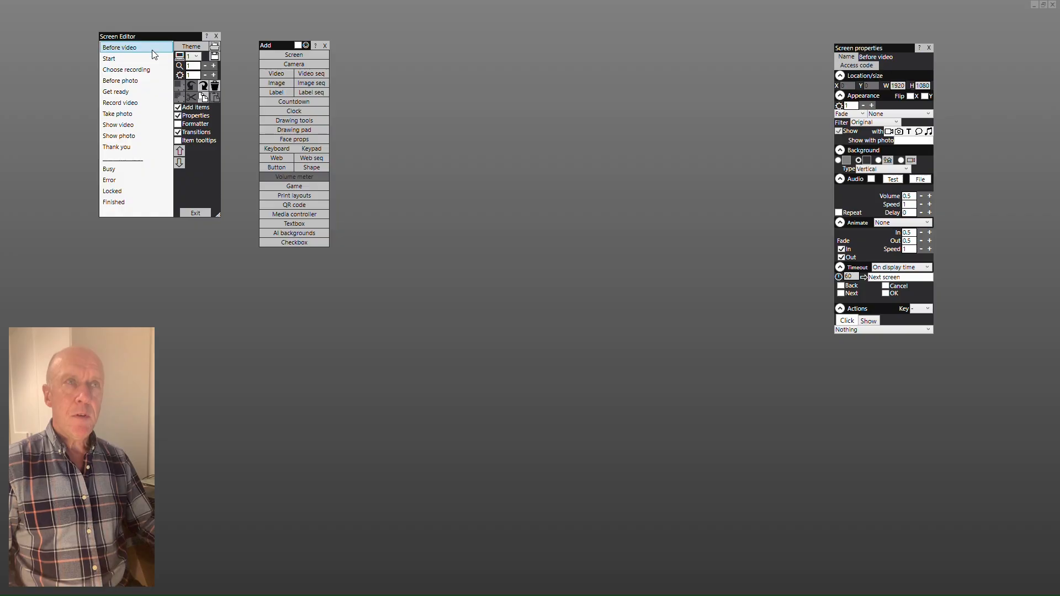
{"action": "left_click", "coordinate": [180, 163]}
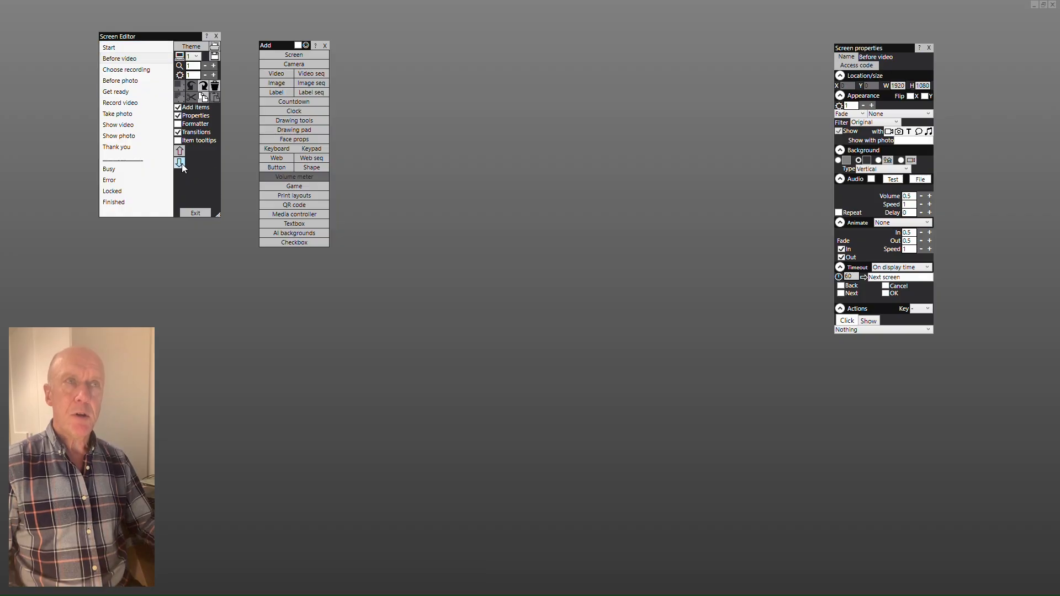
{"action": "left_click", "coordinate": [180, 163]}
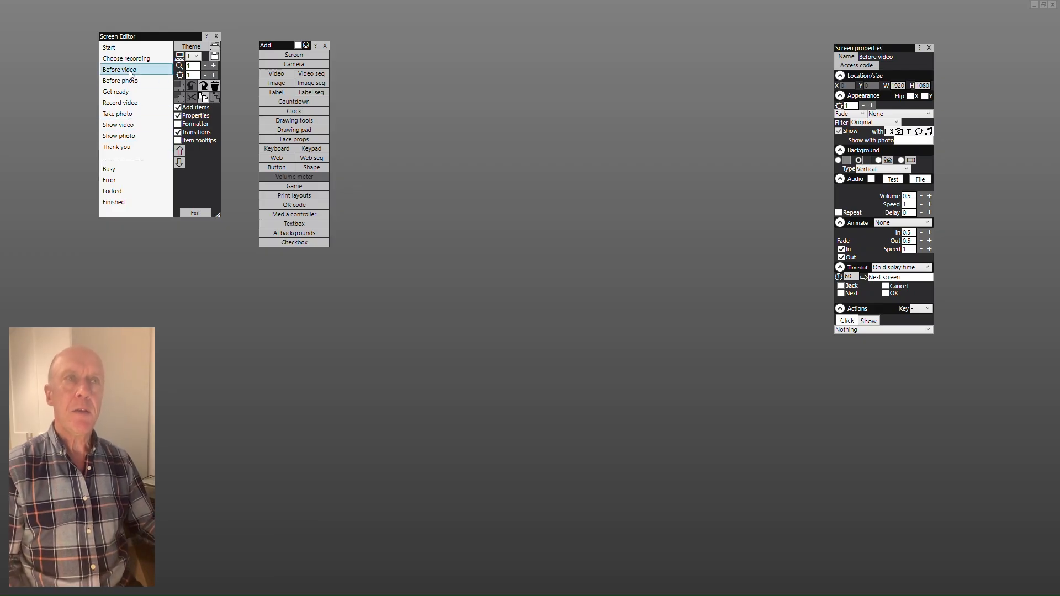
- Restrict the Before video screen to show only with video recordings and set its display timeout to 2
{"action": "left_click", "coordinate": [900, 133]}
{"action": "left_click", "coordinate": [910, 133]}
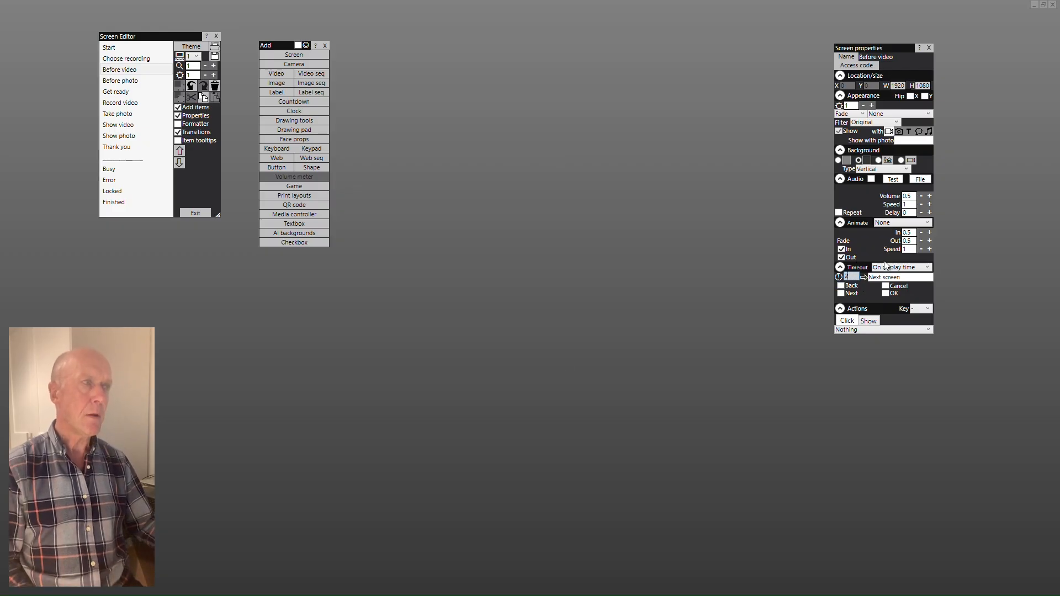
{"action": "left_click", "coordinate": [509, 243]}
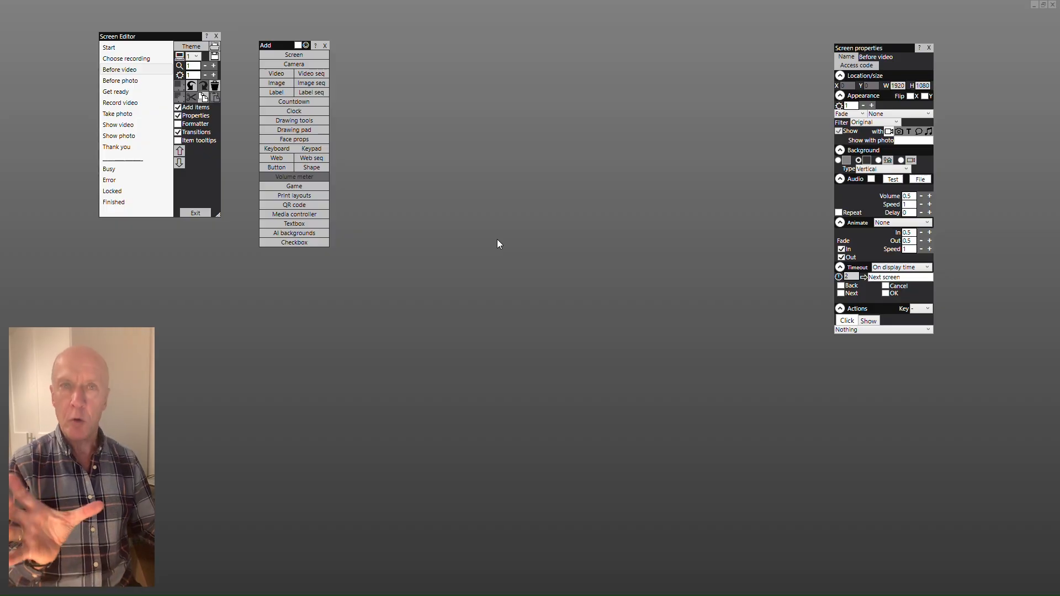
- Add a label to the Before video screen and replace its text with "Before video"
{"action": "left_click", "coordinate": [276, 92]}
{"action": "double_click", "coordinate": [569, 315]}
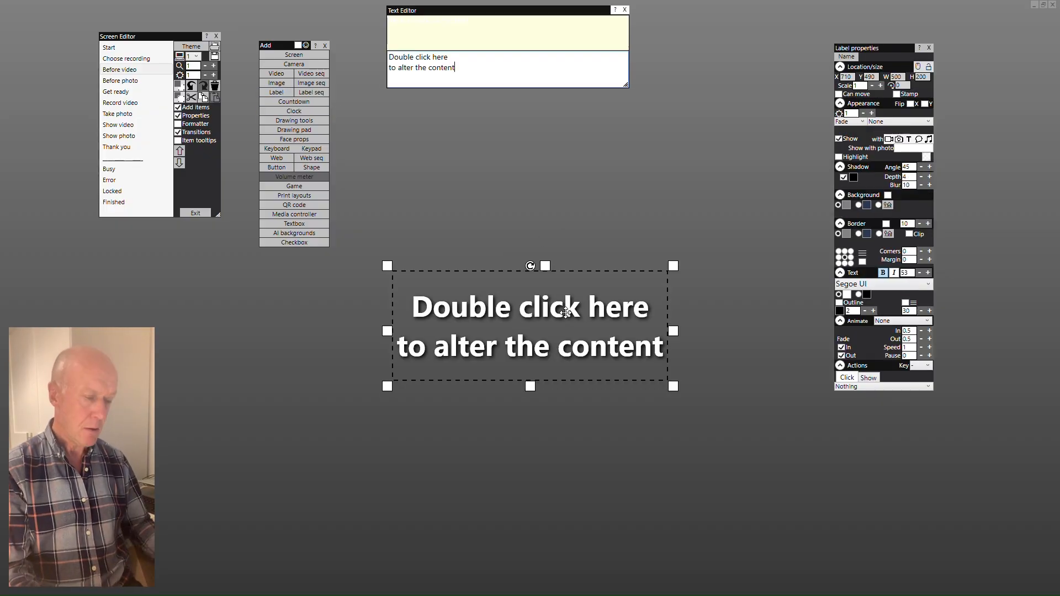
{"action": "key", "text": "ctrl+a"}
{"action": "type", "text": "Before video"}
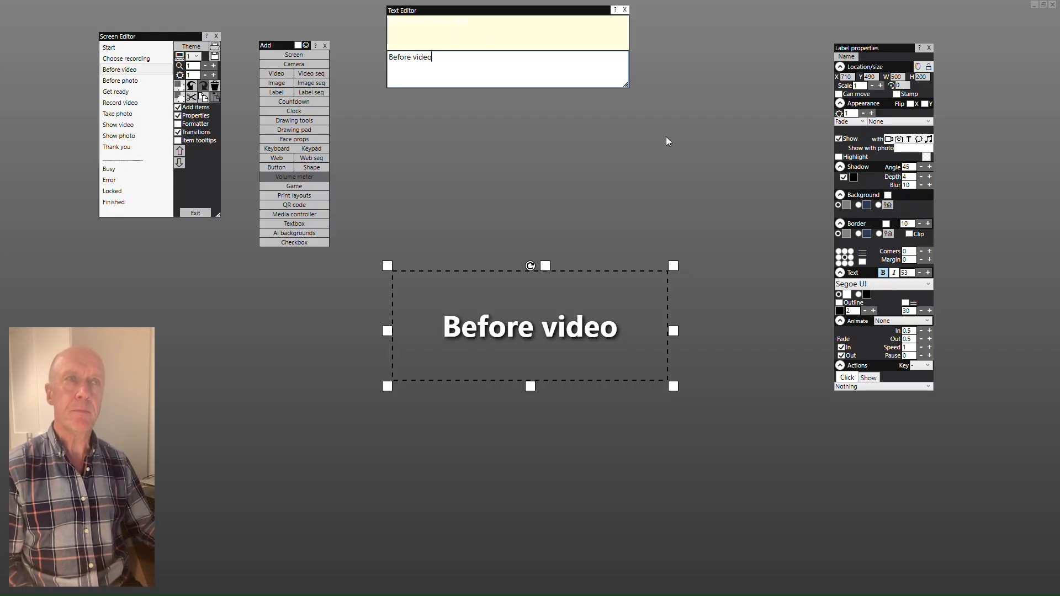
- Leave the screen editor, play the event full screen and advance from the start screen to the recording choice
{"action": "left_click", "coordinate": [203, 214]}
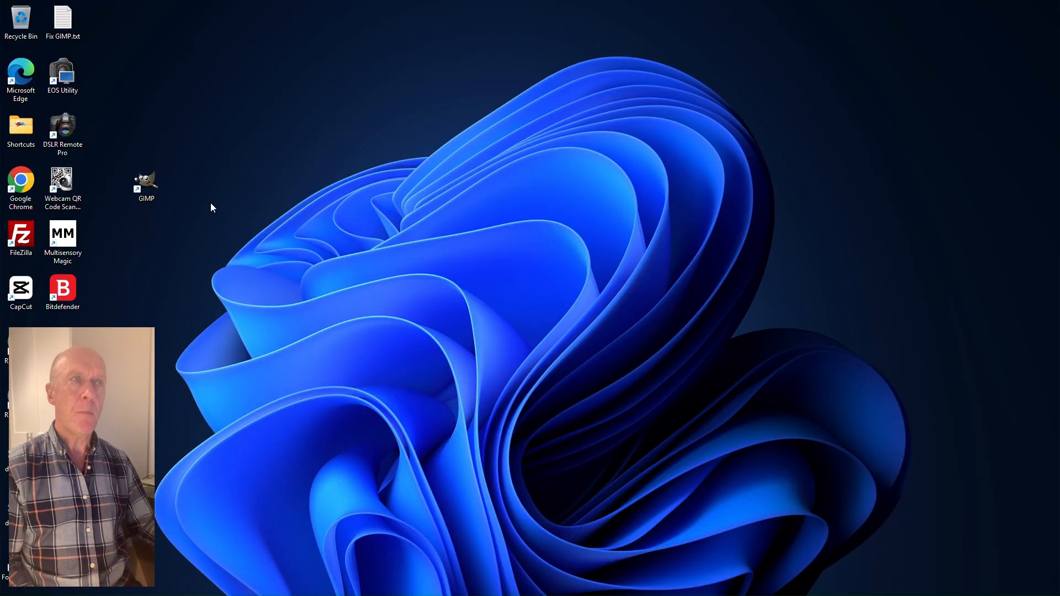
{"action": "left_click", "coordinate": [524, 430]}
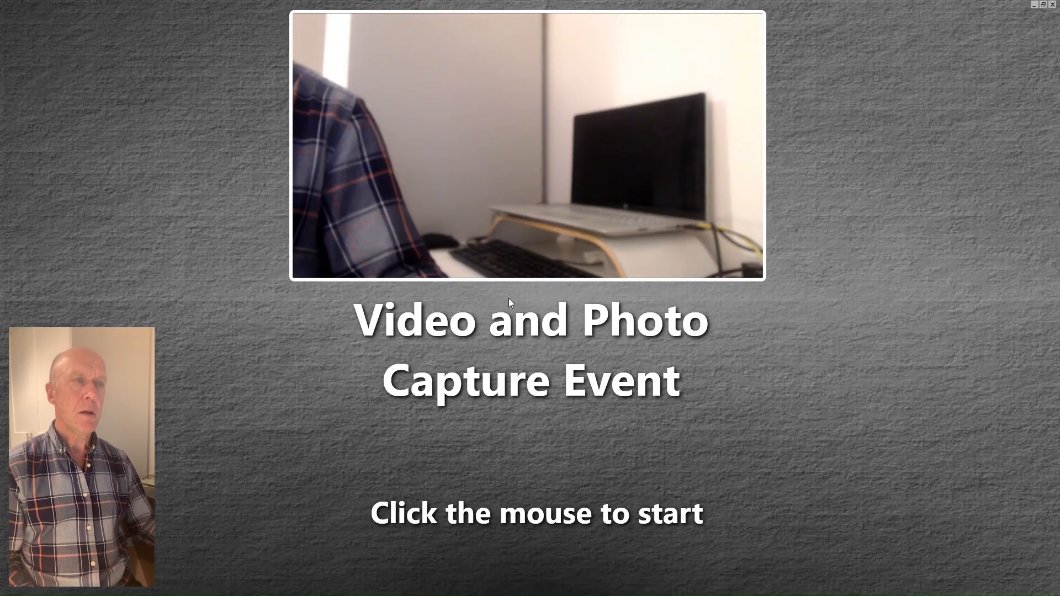
{"action": "left_click", "coordinate": [513, 426]}
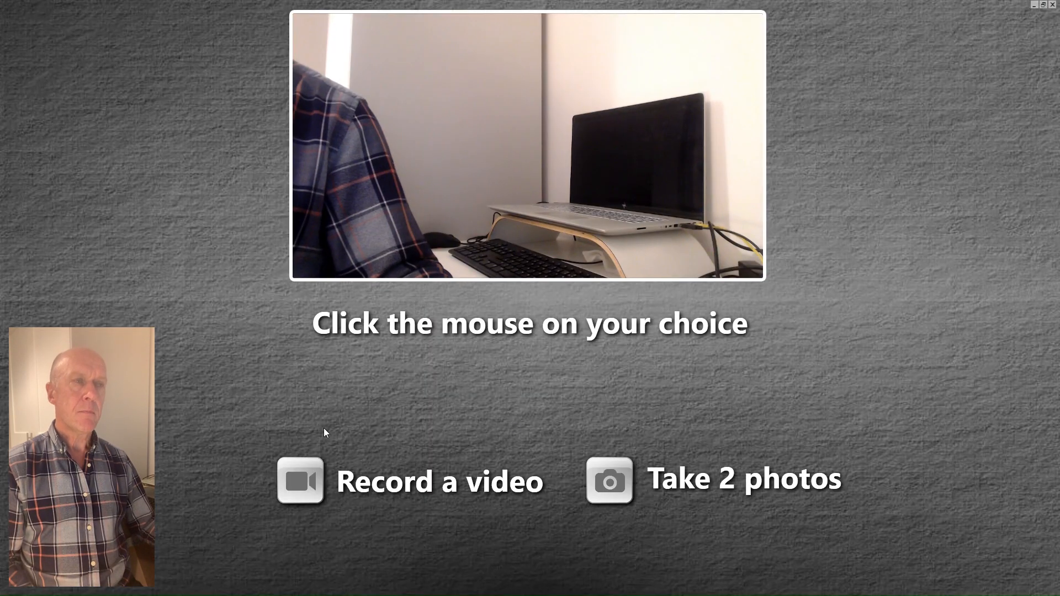